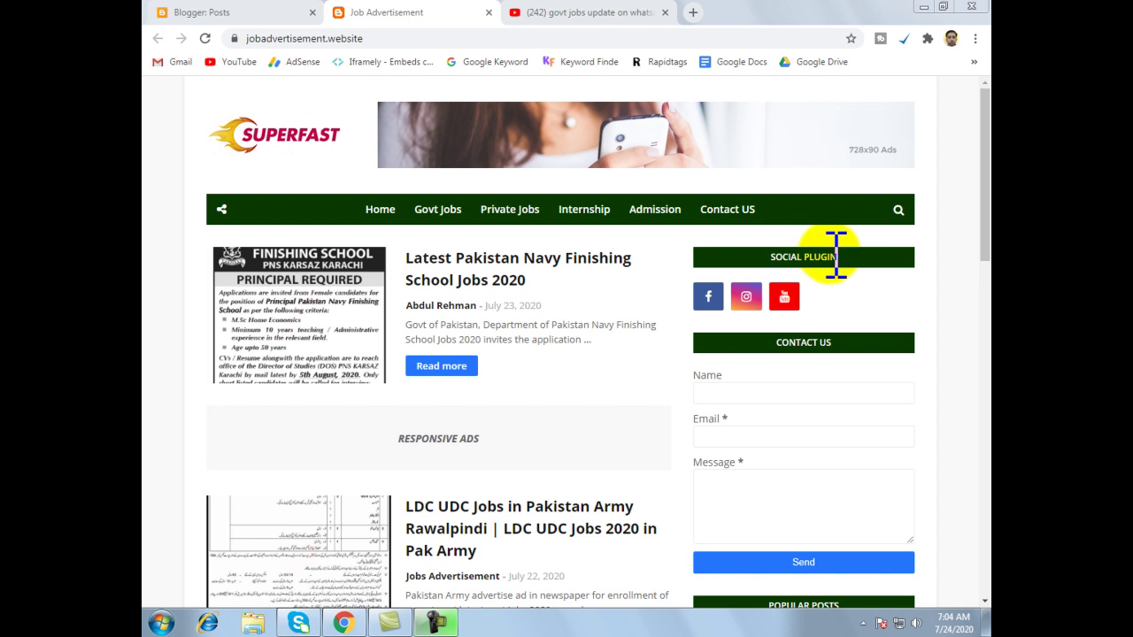
Open the sidebar's Subscribe Us gadget for editing in the Job Advertisement blog's Blogger layout.
left_click_drag(982, 256, 983, 434)
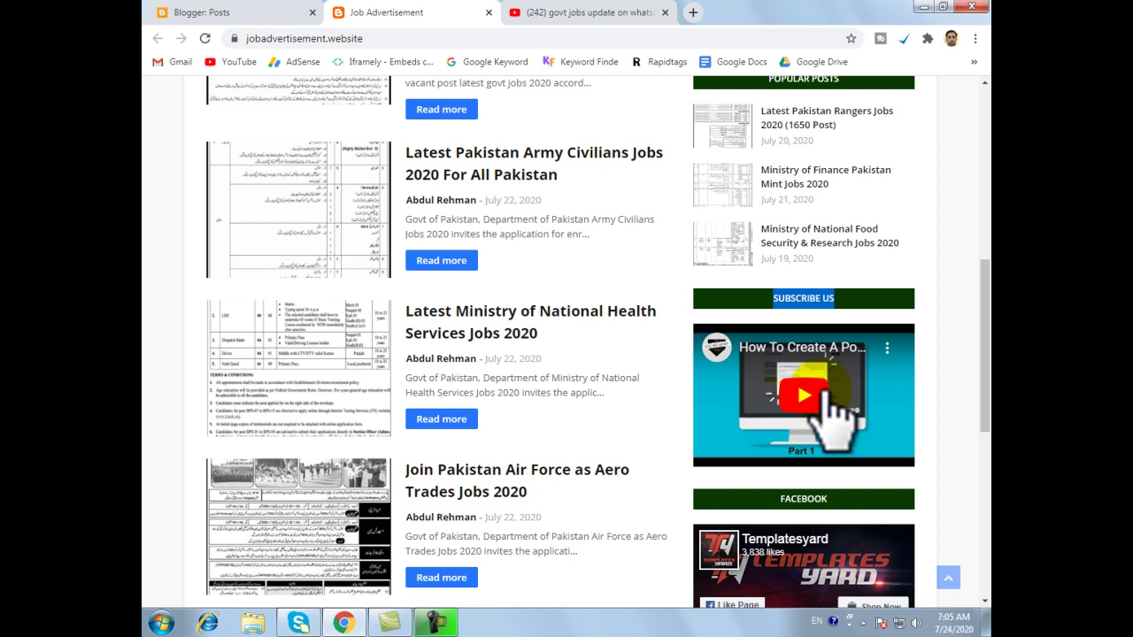
left_click(171, 11)
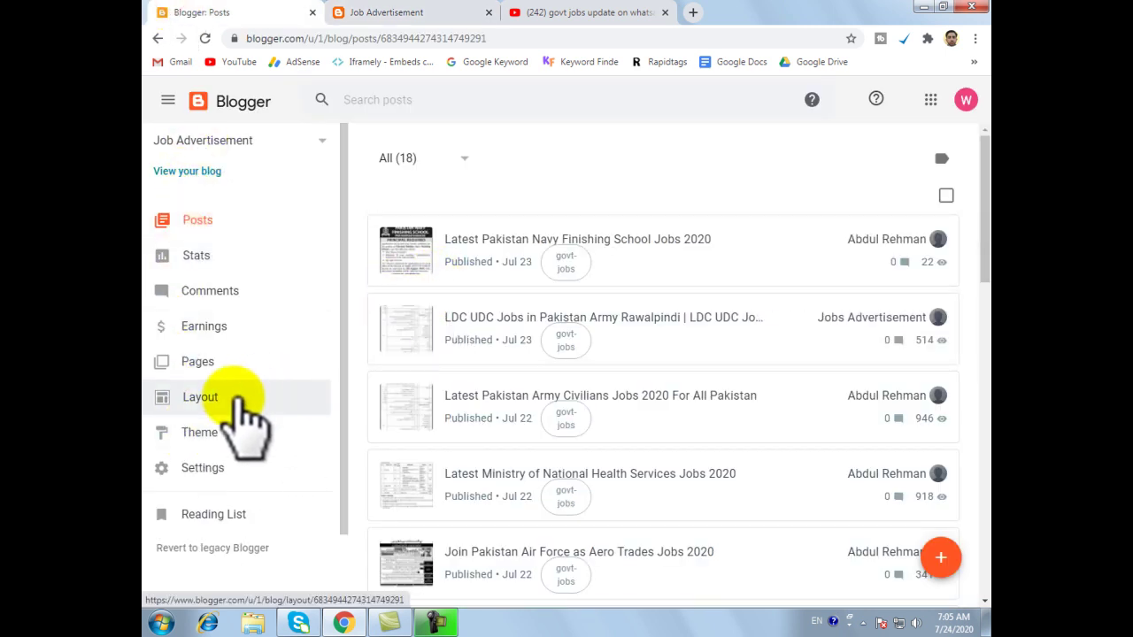
left_click(200, 389)
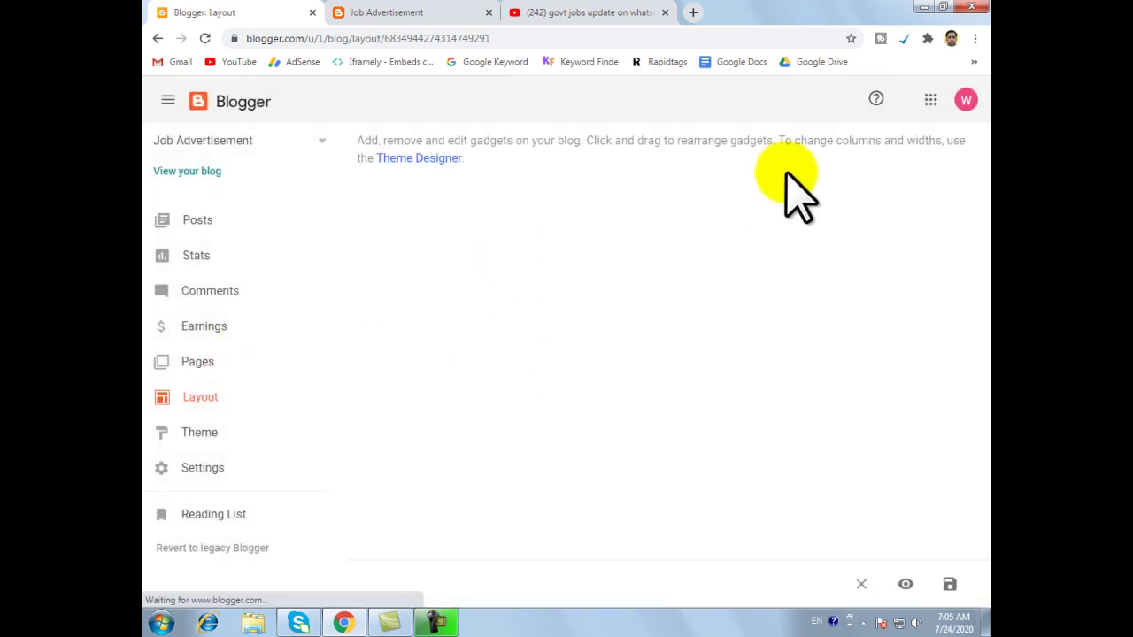
scroll(903, 379, "down", 3)
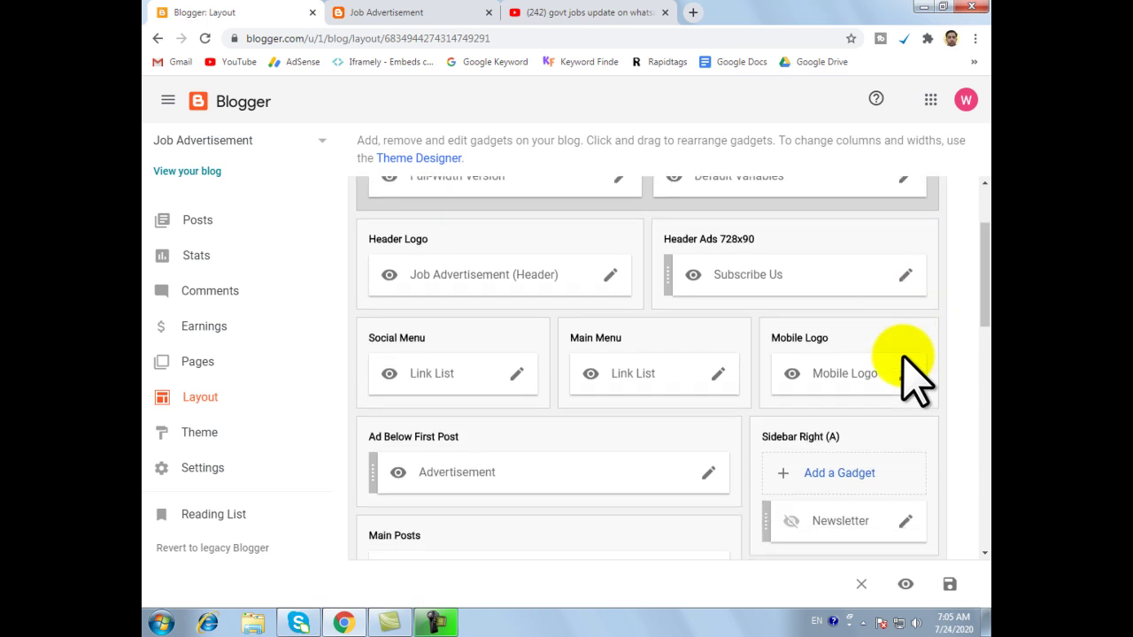
scroll(886, 354, "down", 4)
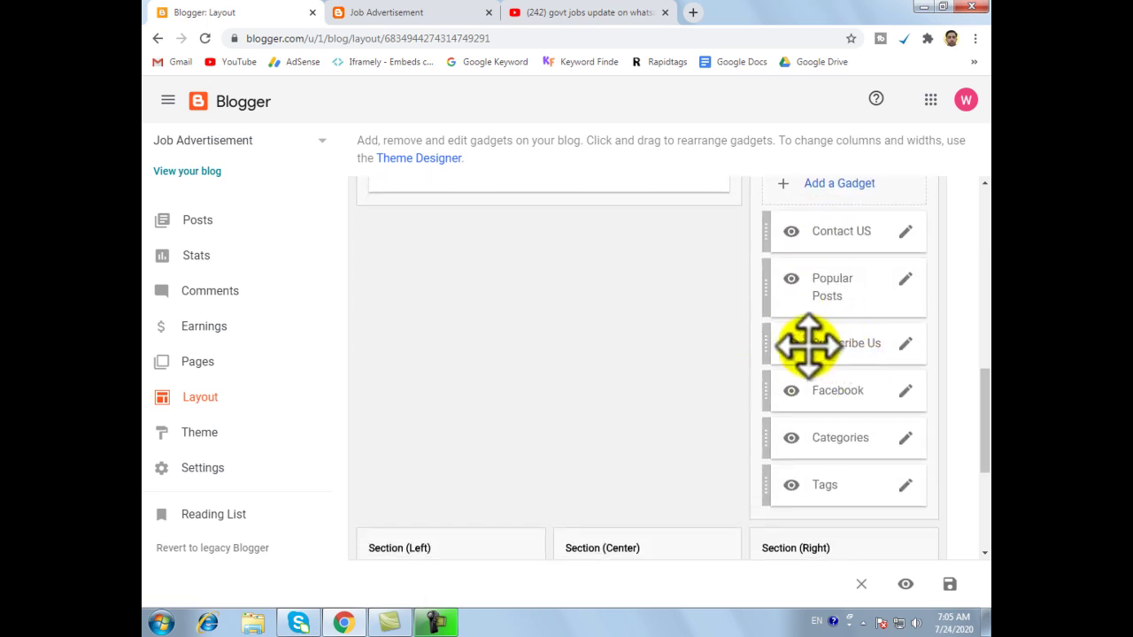
left_click(907, 345)
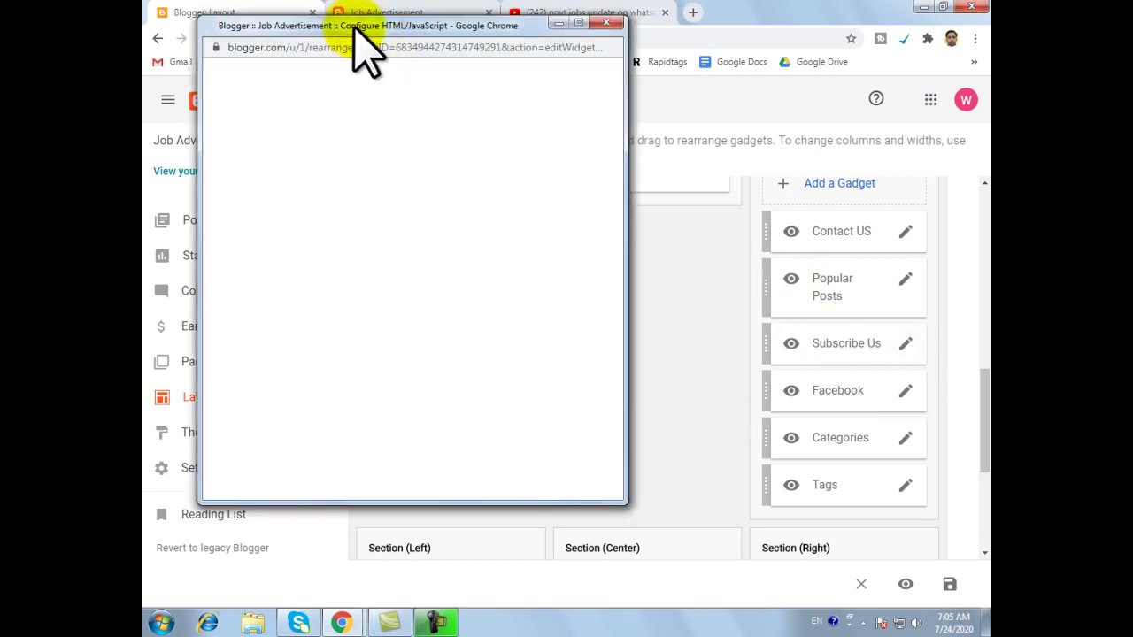
left_click_drag(372, 26, 521, 79)
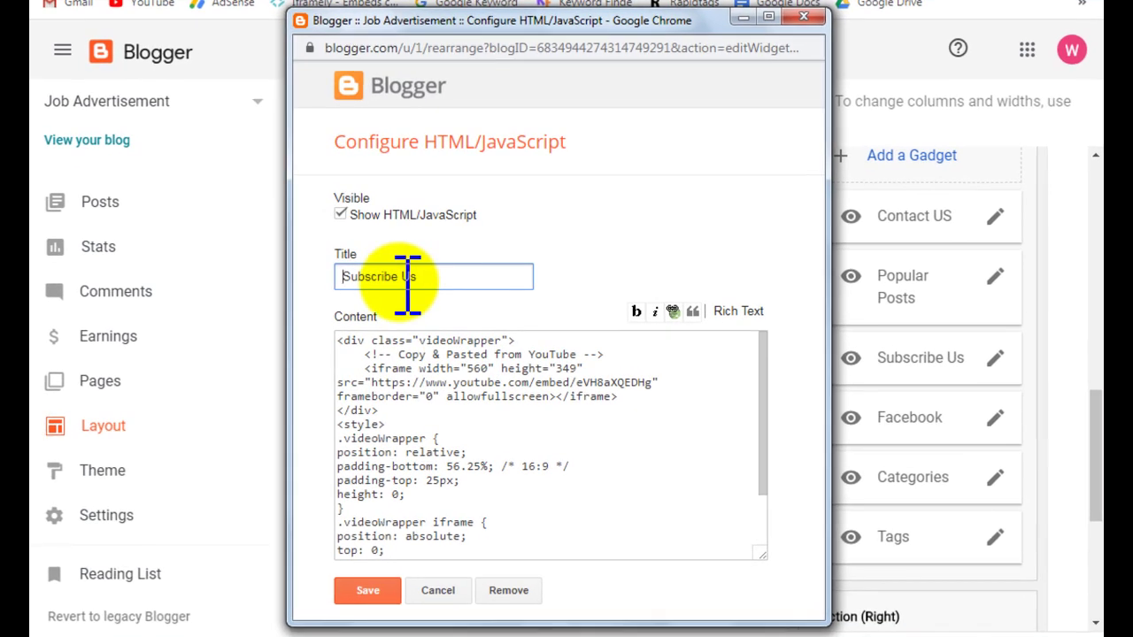
Change the gadget's title to "Visit My Channel".
left_click_drag(432, 276, 350, 274)
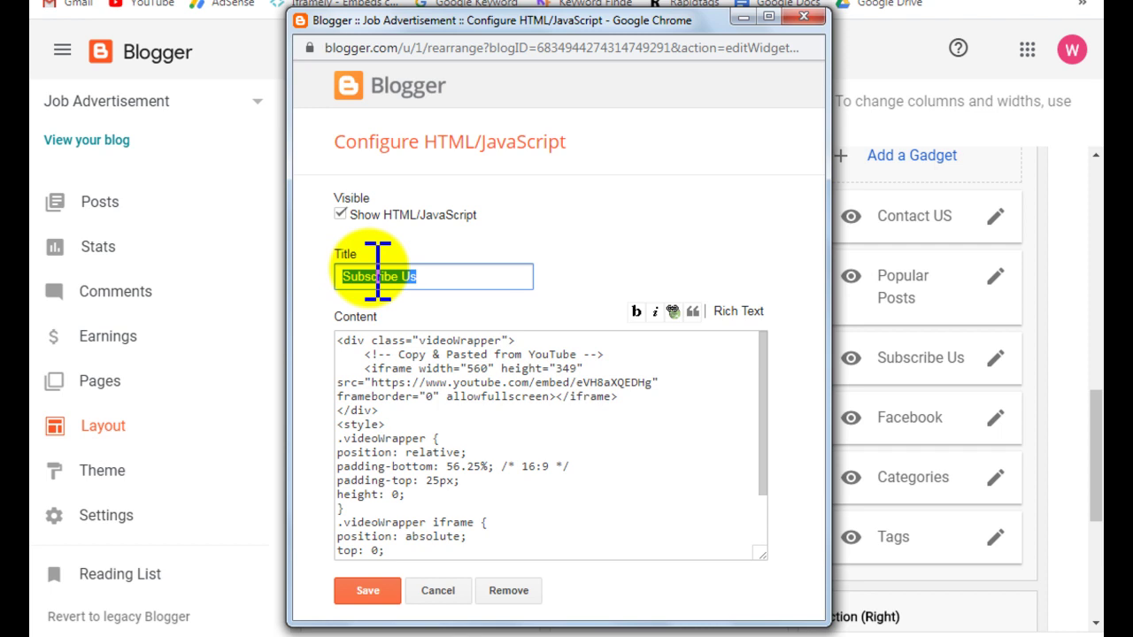
left_click(429, 276)
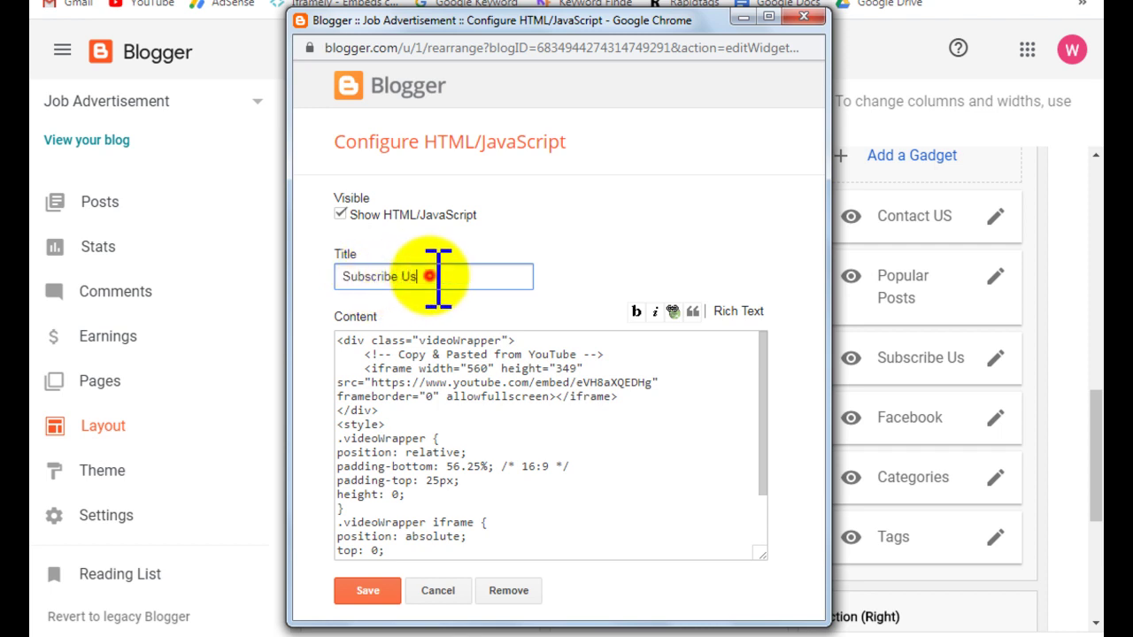
left_click_drag(429, 276, 361, 266)
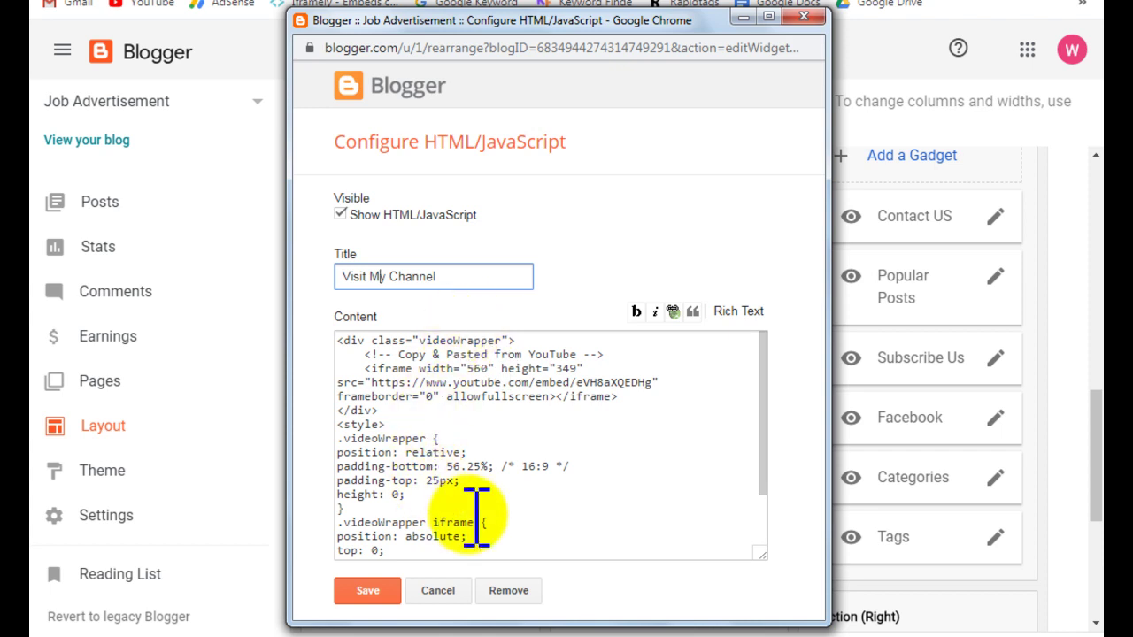
Select the video ID after "embed/" in the YouTube iframe address of the gadget's content code.
left_click_drag(507, 545, 451, 354)
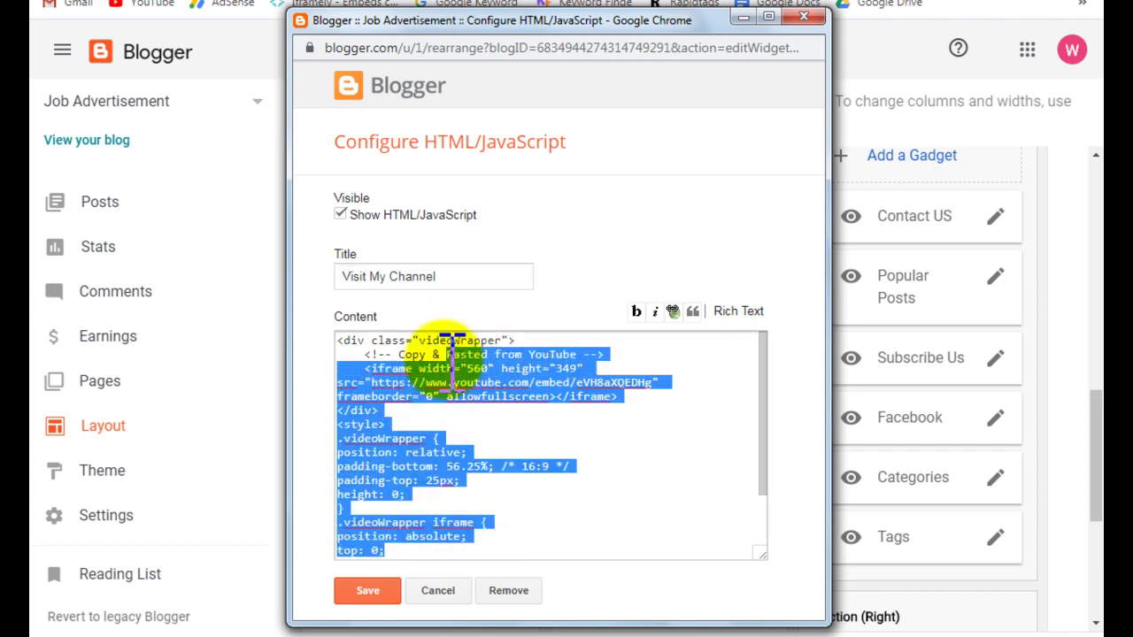
left_click(380, 381)
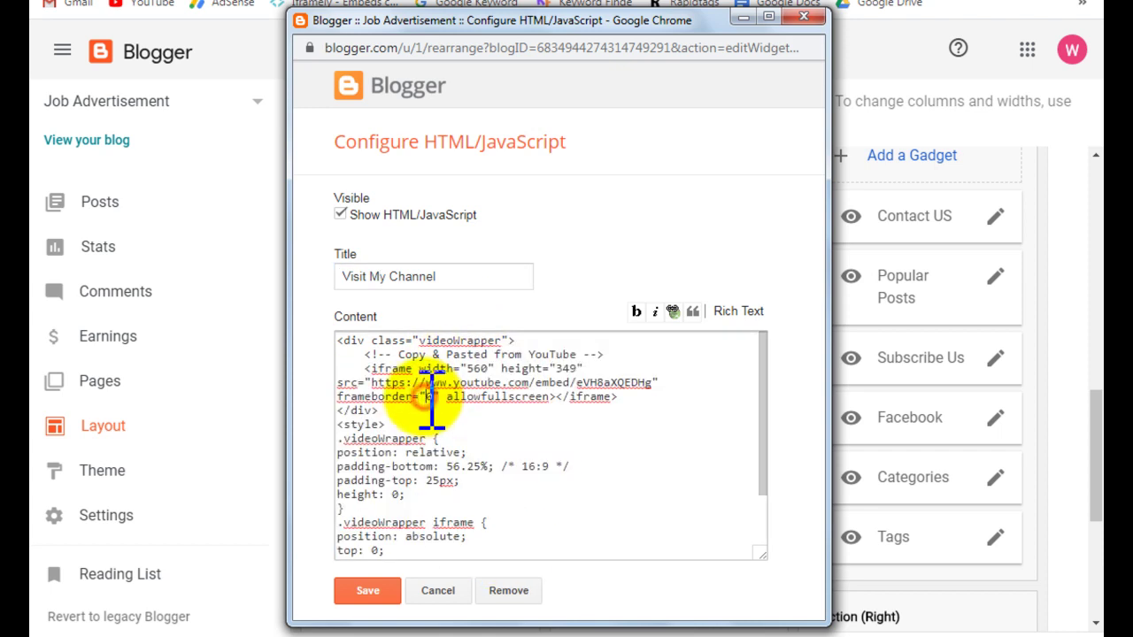
left_click_drag(374, 383, 428, 386)
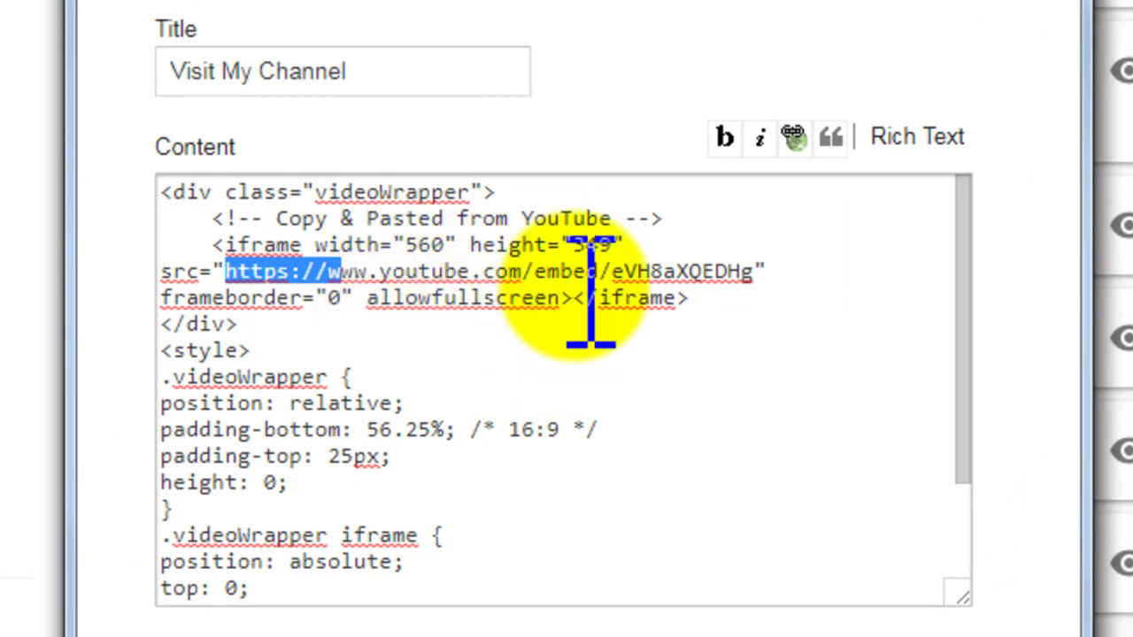
left_click_drag(617, 272, 754, 272)
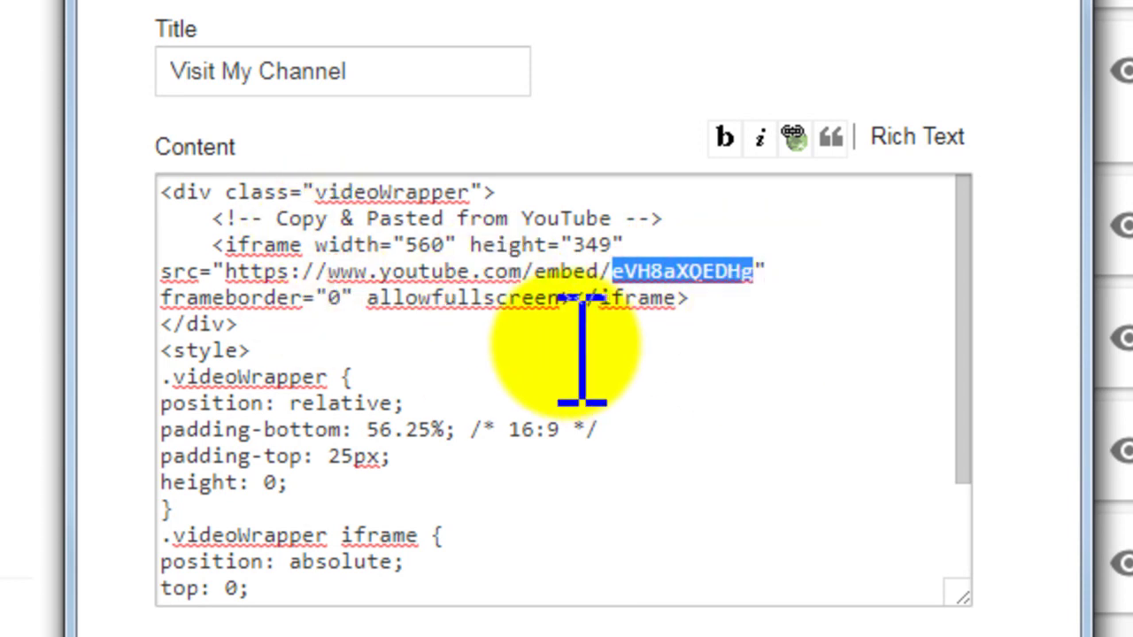
left_click(700, 268)
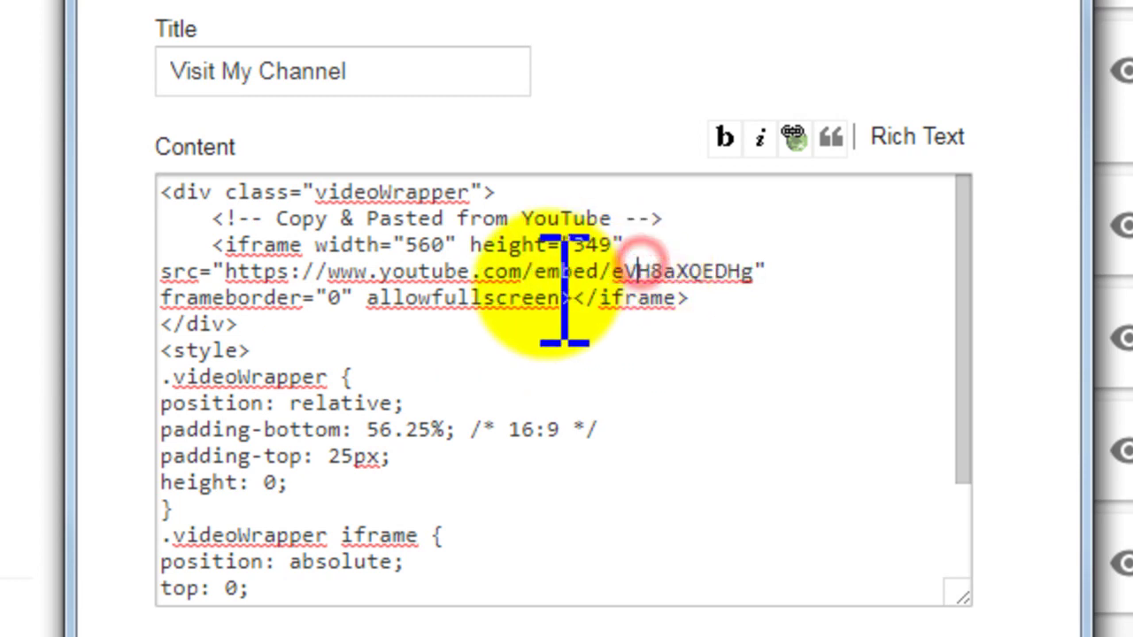
double_click(544, 271)
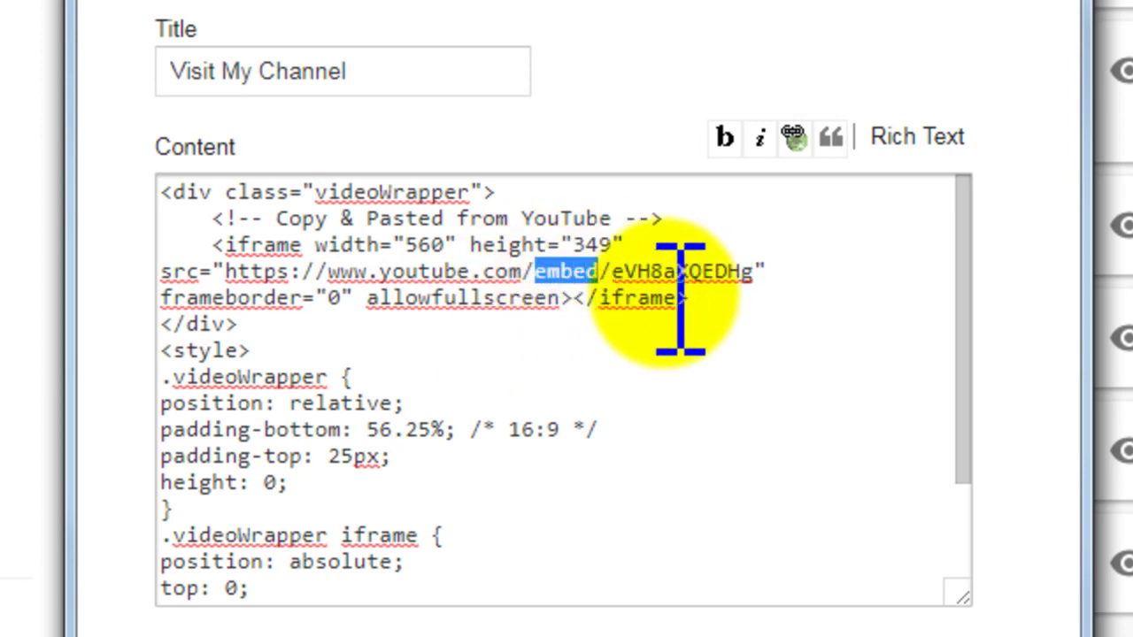
left_click_drag(616, 271, 754, 271)
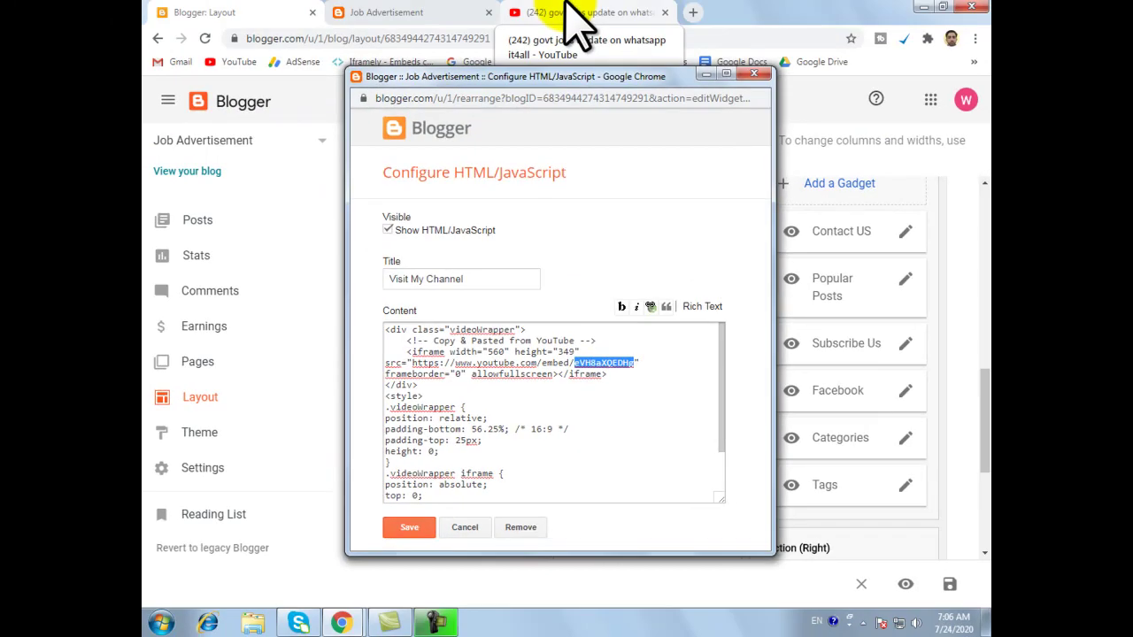
In YouTube, open the IT4ALL video "Latest Govt Jobs Updates" from the search results and pause playback.
left_click(571, 12)
scroll(374, 298, "down", 3)
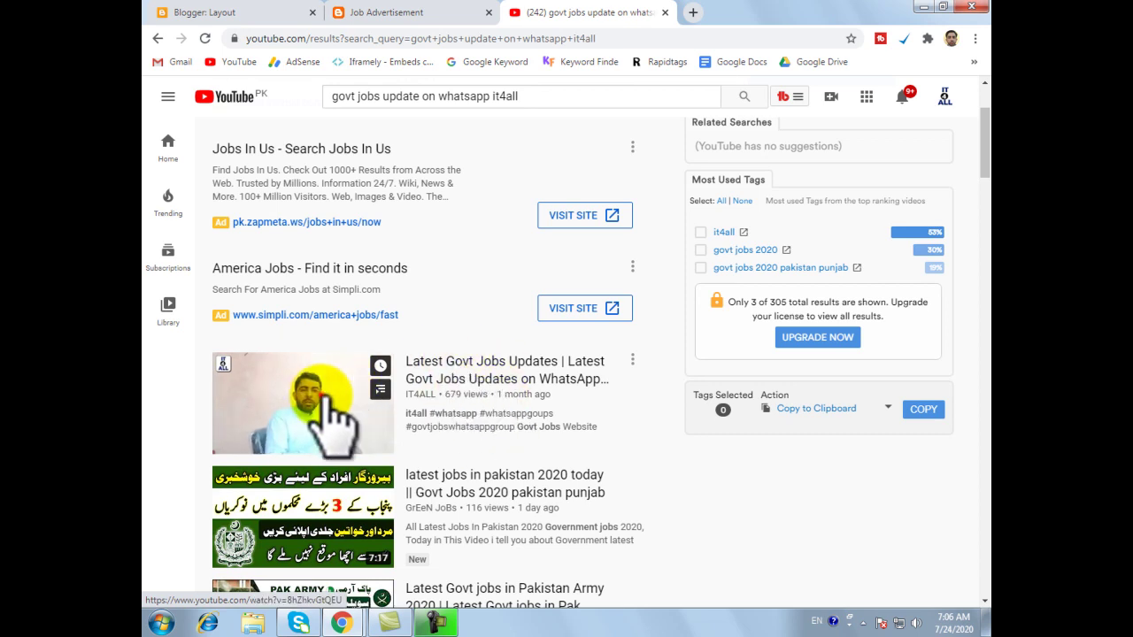
left_click(374, 379)
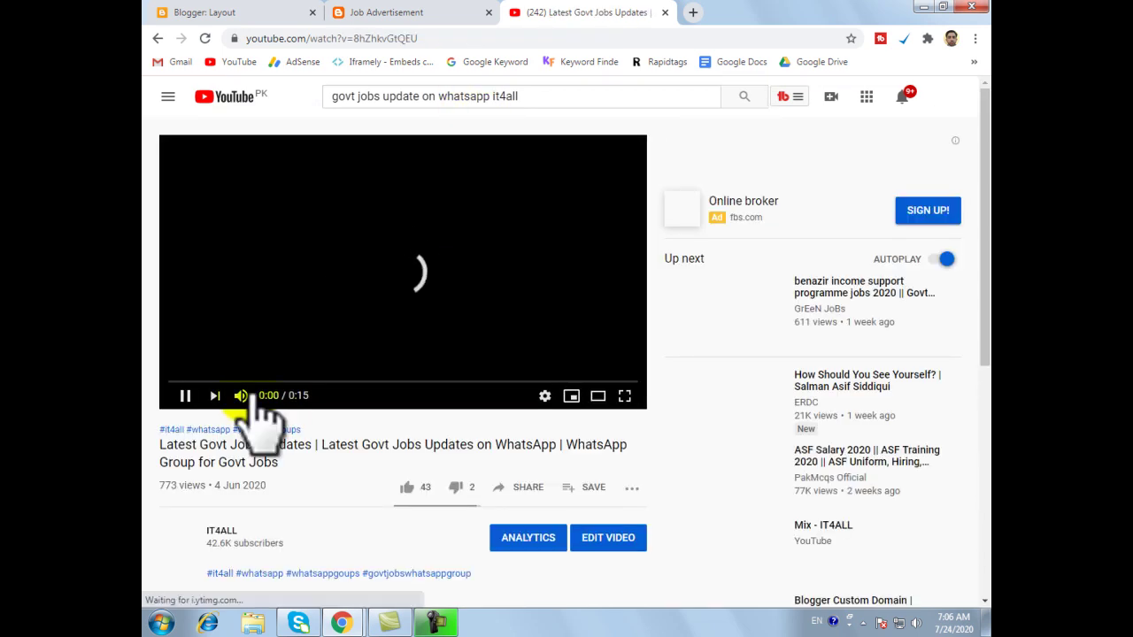
left_click(186, 396)
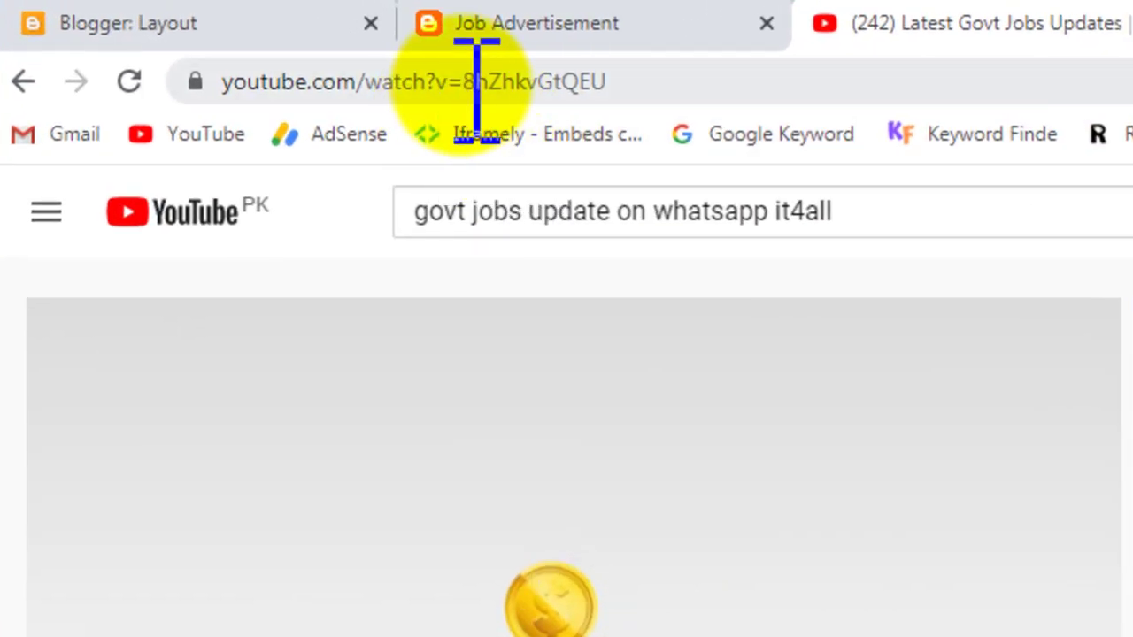
Copy the video ID 8hZhkvGtQEU from the YouTube video's address and pause the video.
left_click_drag(467, 81, 645, 82)
key("ctrl+c")
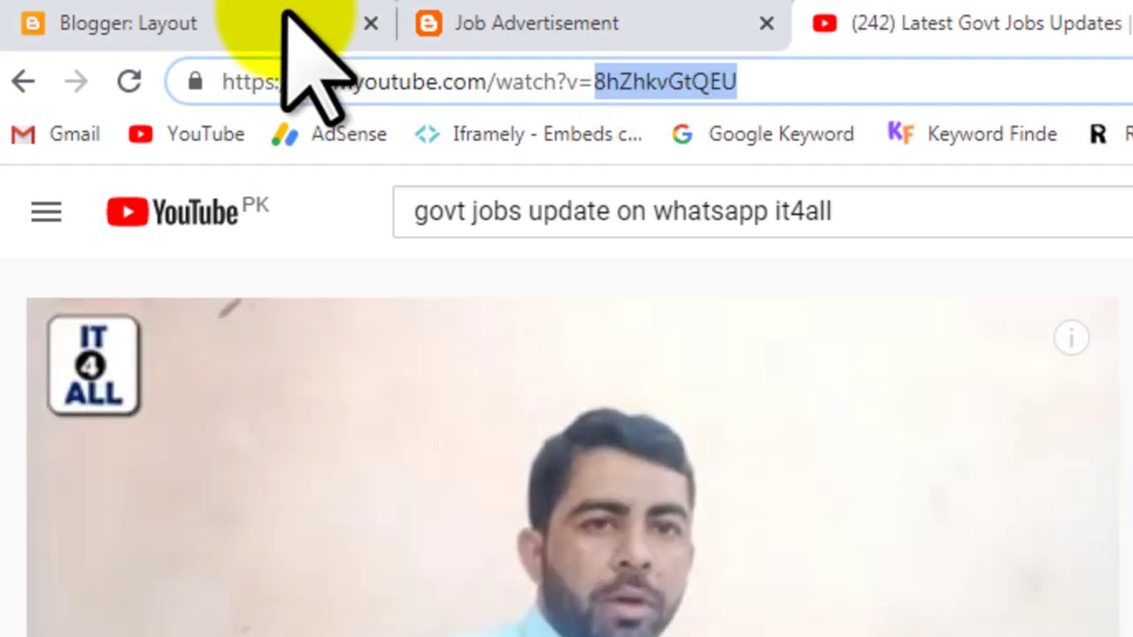
left_click(292, 13)
left_click(885, 22)
left_click(658, 561)
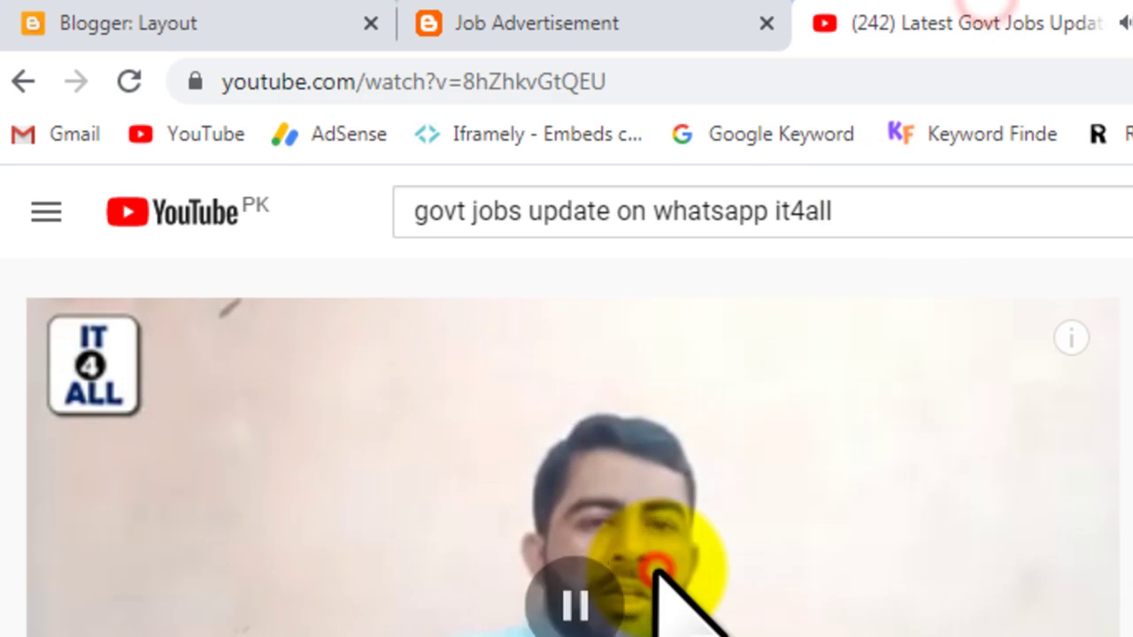
Back in the Blogger gadget, replace the selected video ID with 8hZhkvGtQEU and save the gadget.
left_click(292, 13)
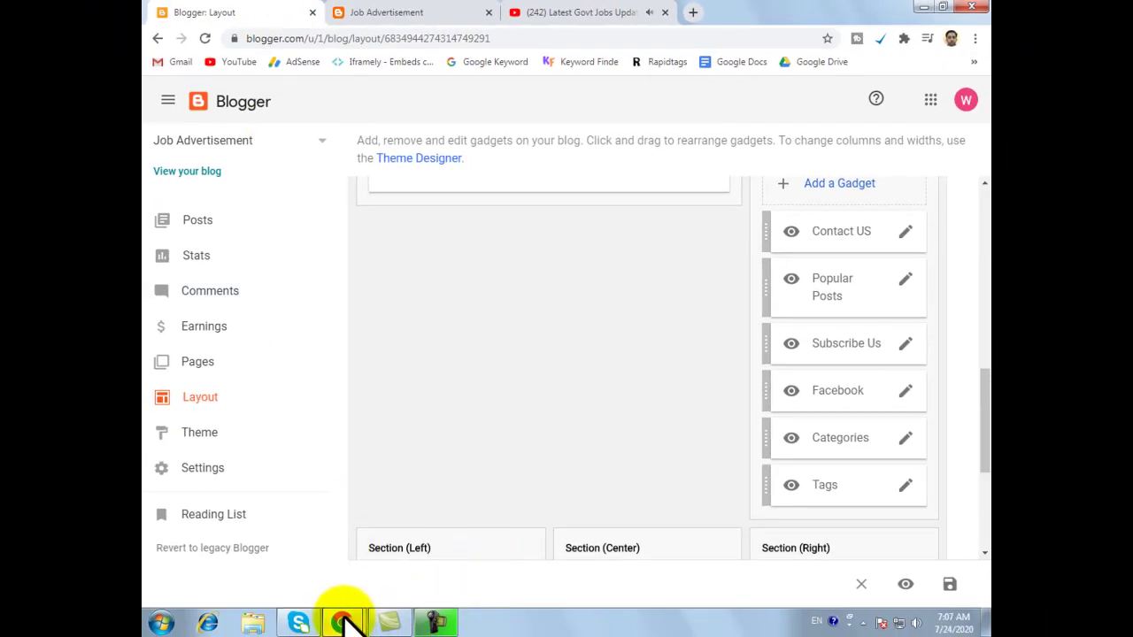
mouse_move(343, 619)
left_click(460, 533)
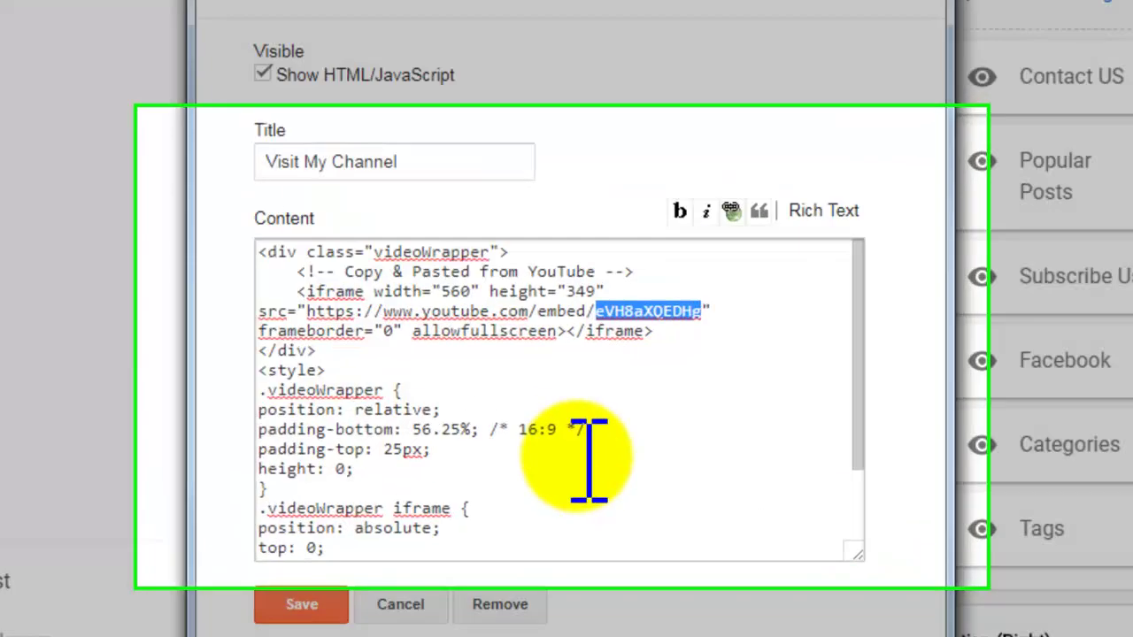
key("ctrl+v")
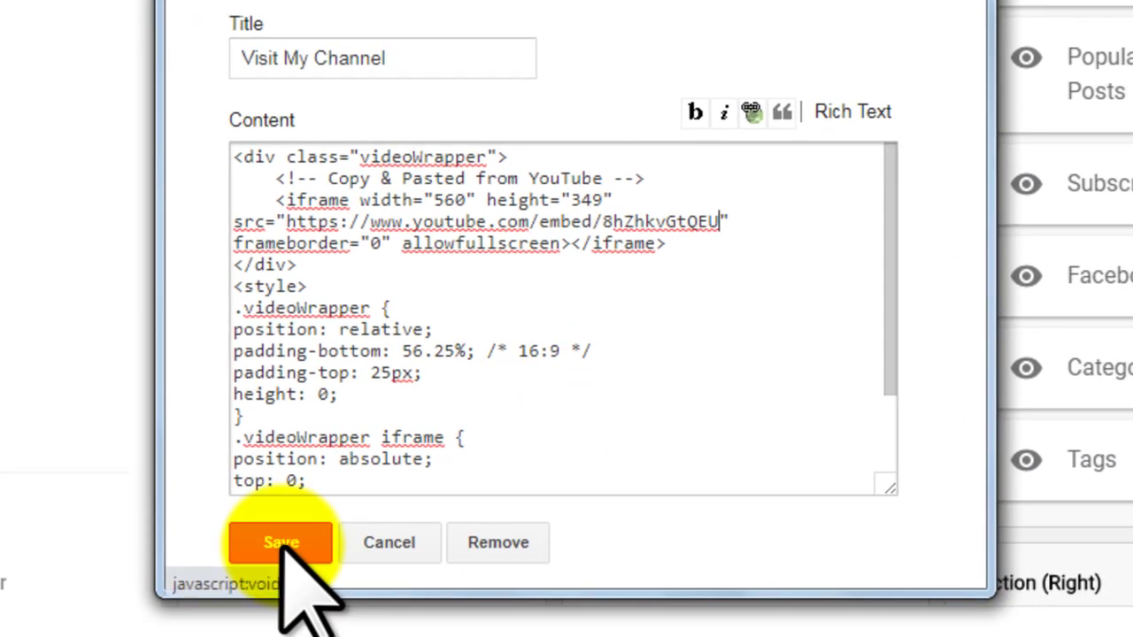
left_click(283, 543)
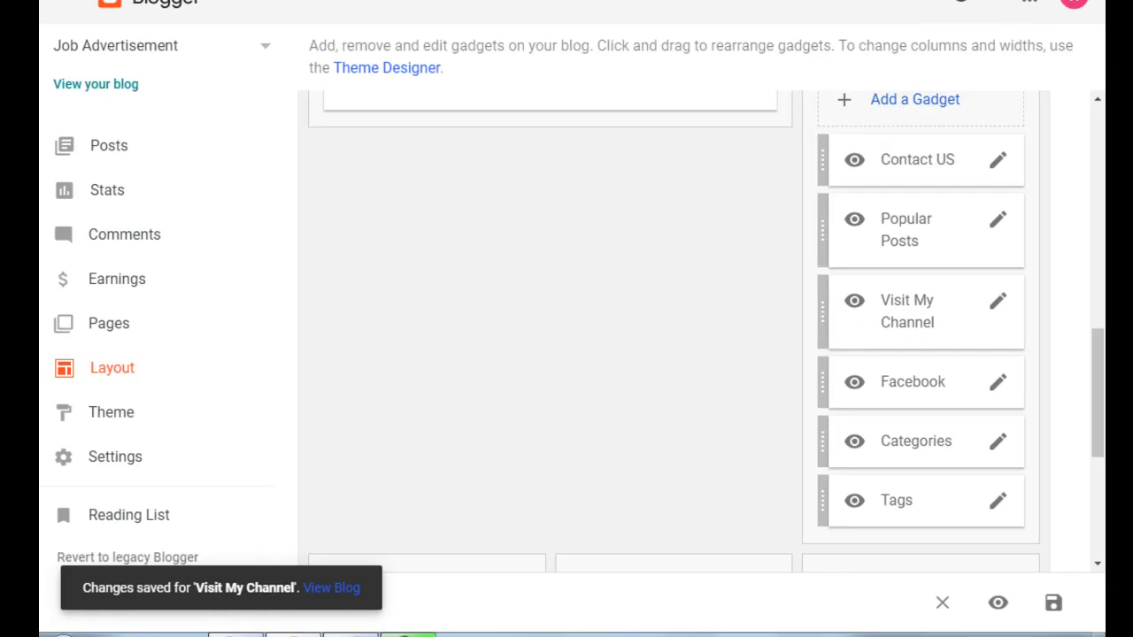
Reload the live Job Advertisement blog and check the Visit My Channel video and the other sidebar gadgets.
left_click(381, 12)
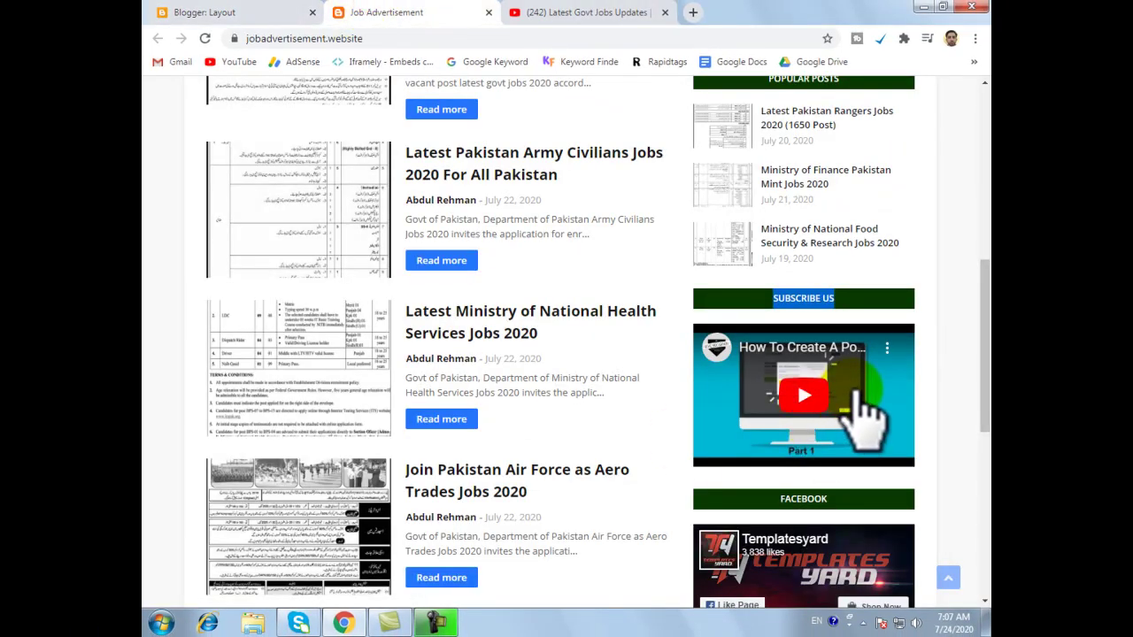
left_click(206, 39)
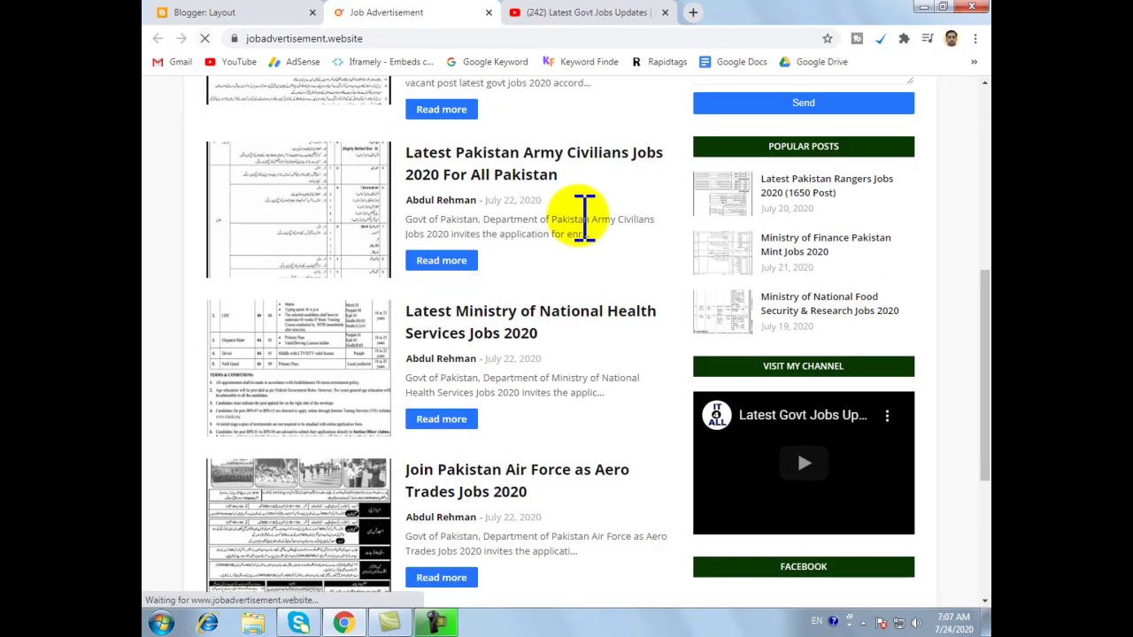
scroll(519, 291, "down", 2)
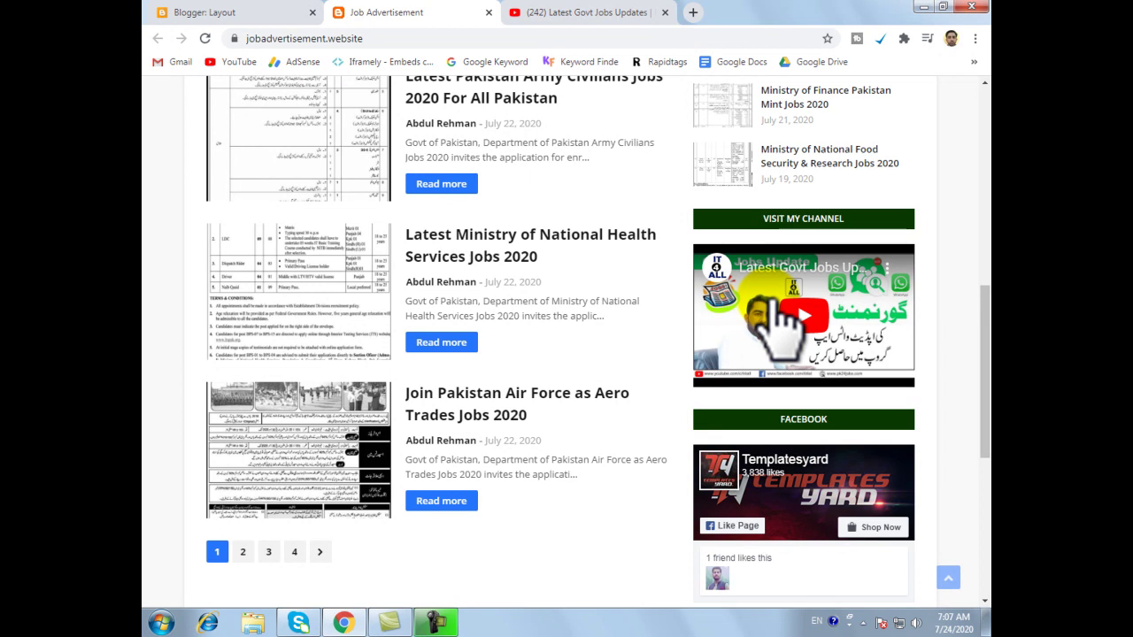
scroll(761, 299, "down", 3)
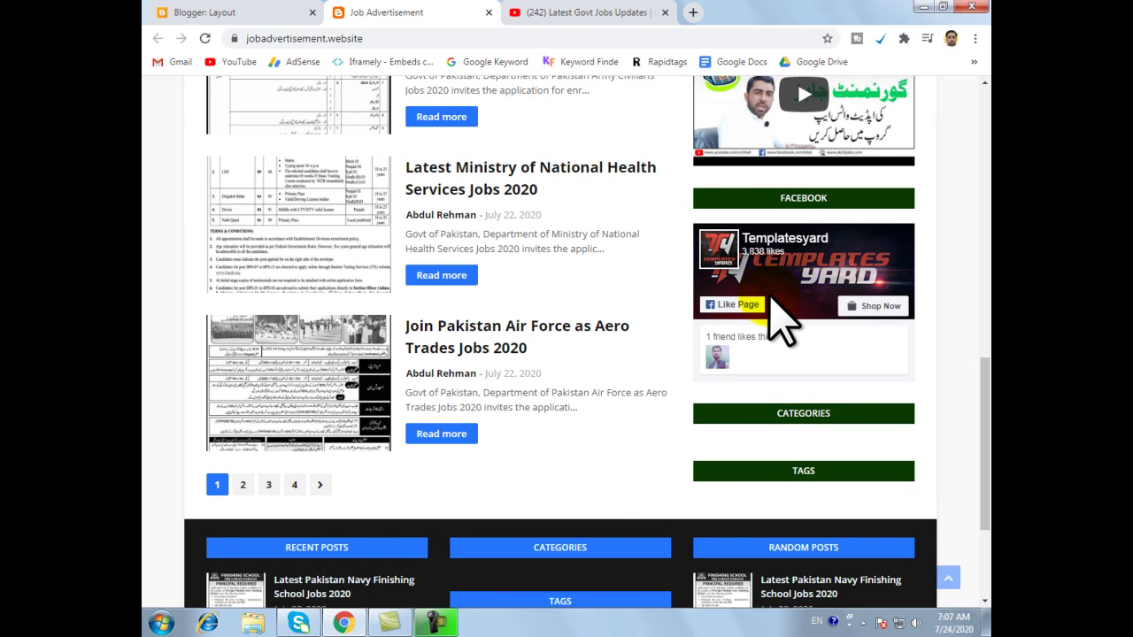
scroll(784, 319, "up", 15)
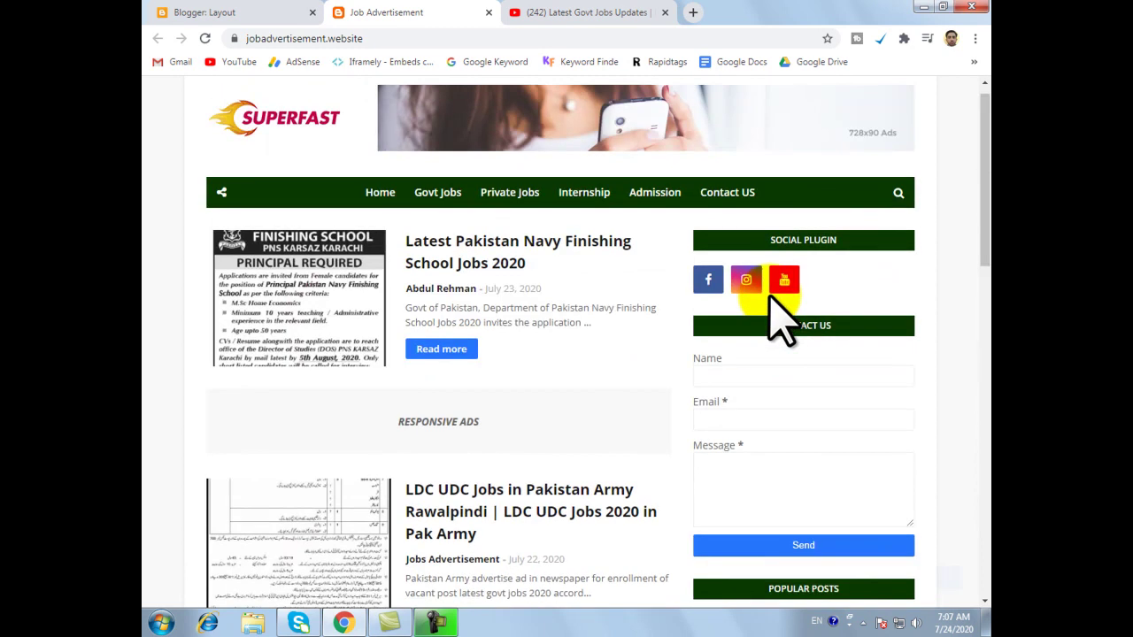